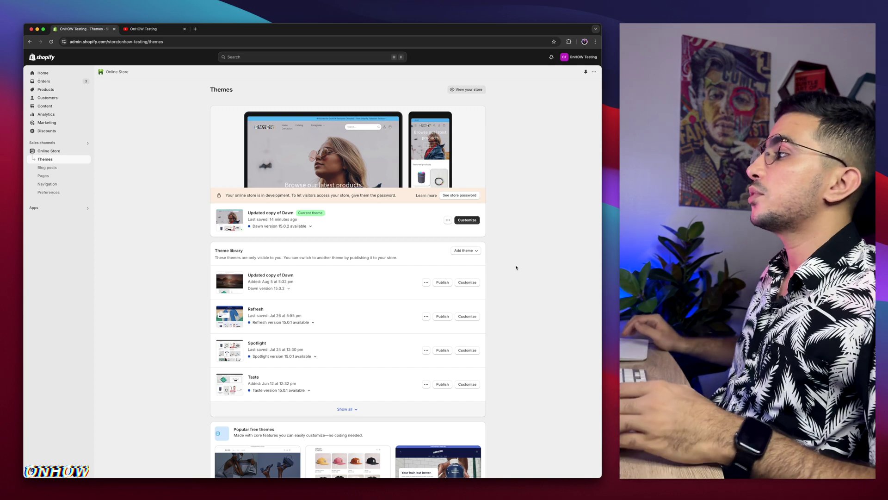
- Show all themes in the library, revealing Sense, Trade and the PageFly assets theme
{"action": "scroll", "coordinate": [517, 267], "scroll_direction": "down", "scroll_amount": 5}
{"action": "scroll", "coordinate": [516, 267], "scroll_direction": "up", "scroll_amount": 5}
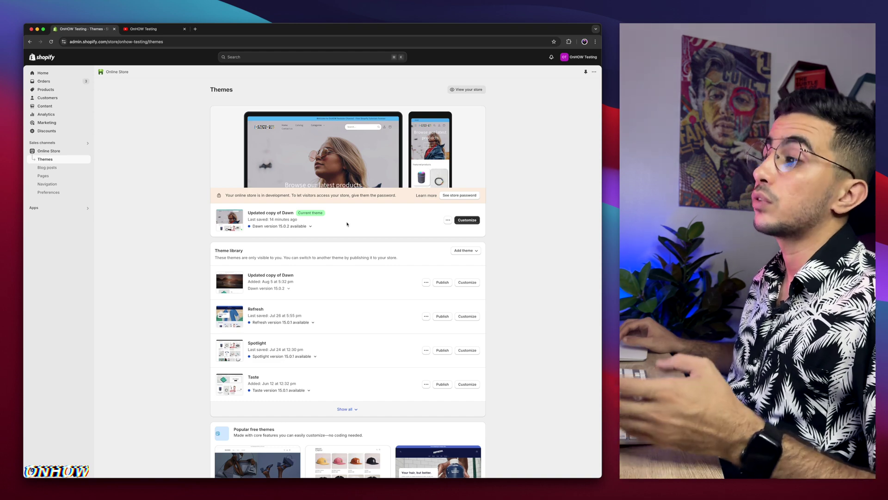
{"action": "scroll", "coordinate": [347, 223], "scroll_direction": "down", "scroll_amount": 3}
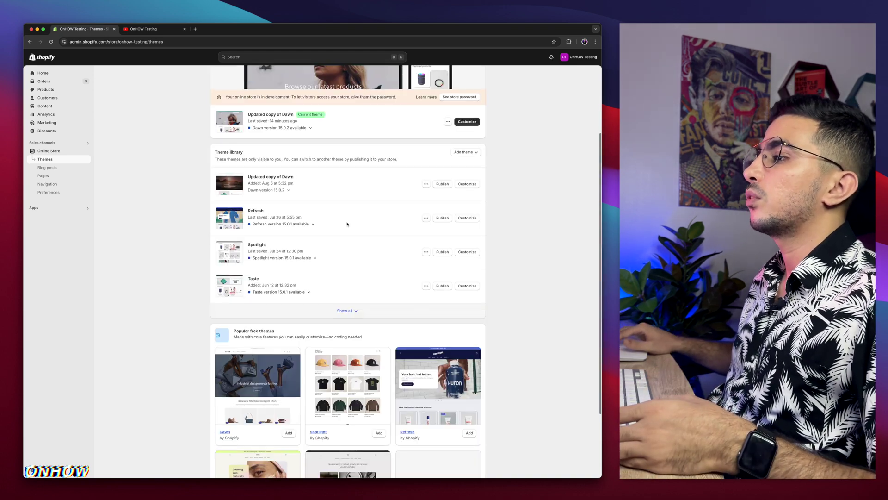
{"action": "left_click", "coordinate": [347, 310]}
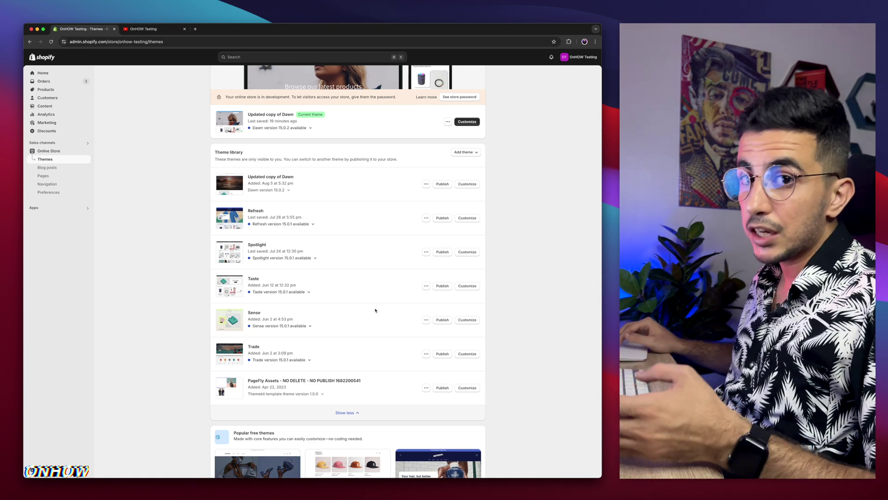
{"action": "scroll", "coordinate": [375, 309], "scroll_direction": "up", "scroll_amount": 2}
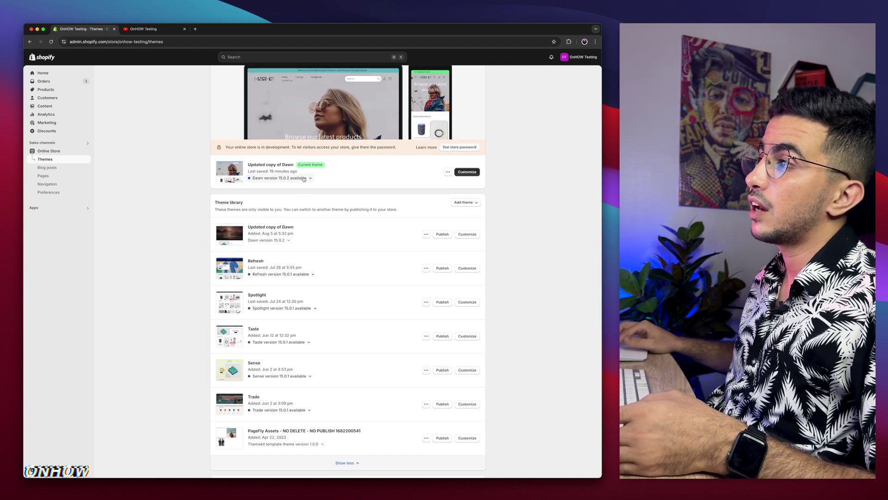
{"action": "scroll", "coordinate": [359, 365], "scroll_direction": "down", "scroll_amount": 2}
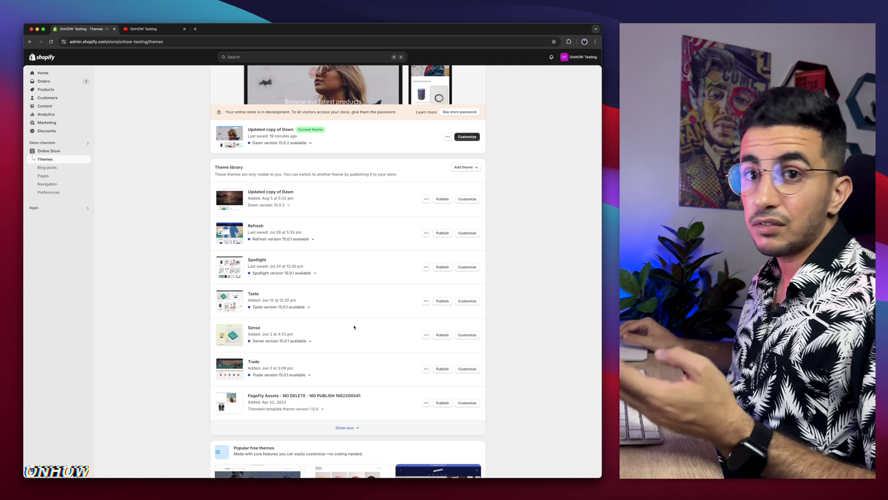
{"action": "scroll", "coordinate": [354, 327], "scroll_direction": "up", "scroll_amount": 1}
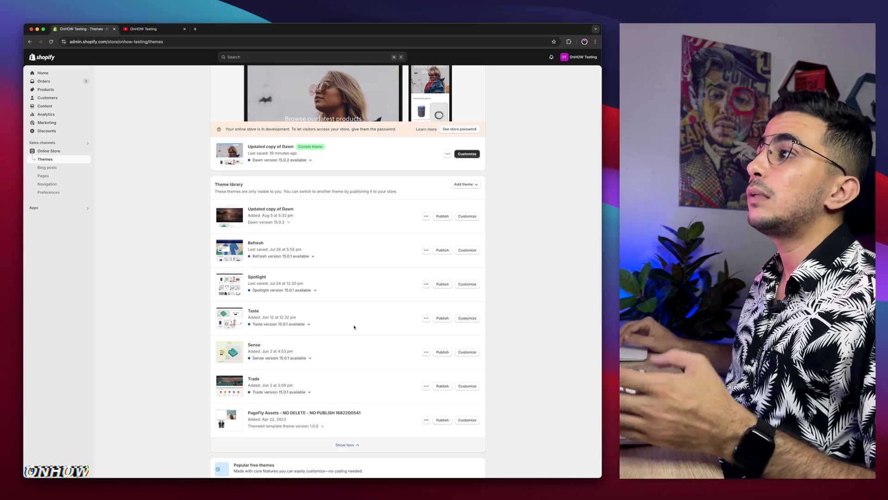
{"action": "scroll", "coordinate": [354, 327], "scroll_direction": "up", "scroll_amount": 2}
{"action": "scroll", "coordinate": [354, 327], "scroll_direction": "up", "scroll_amount": 1}
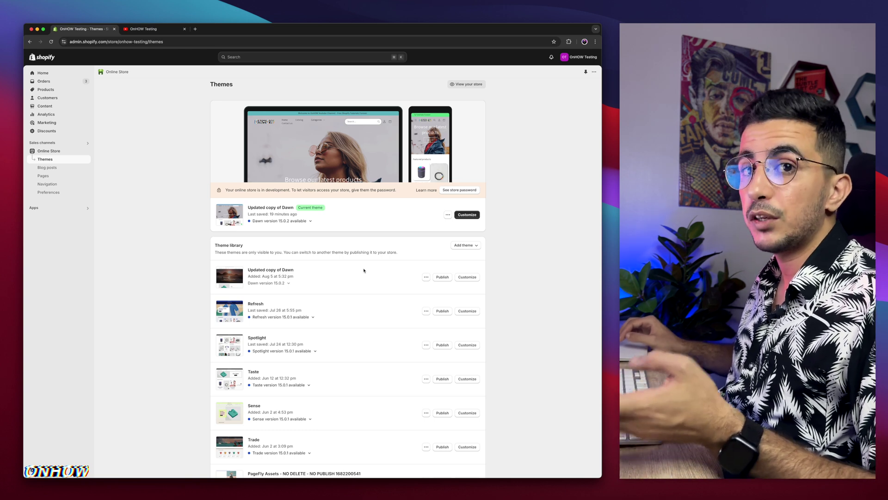
{"action": "left_click", "coordinate": [229, 147]}
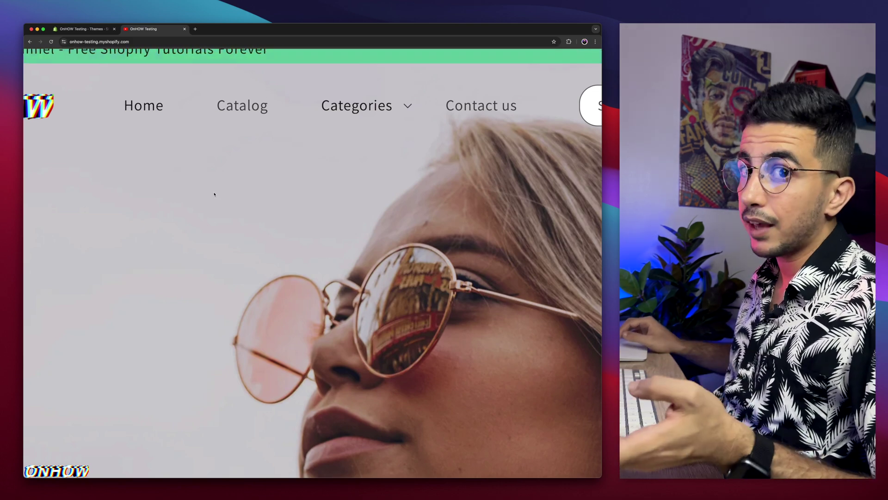
{"action": "left_click", "coordinate": [406, 105]}
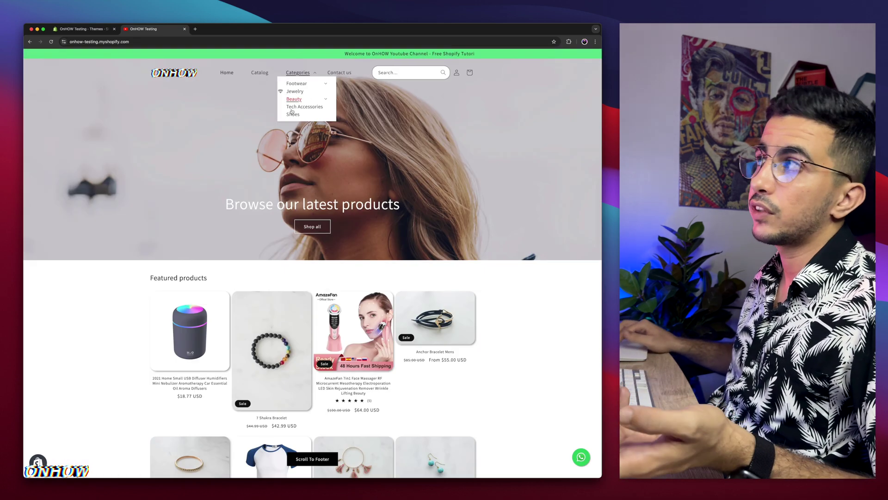
{"action": "left_click", "coordinate": [225, 181]}
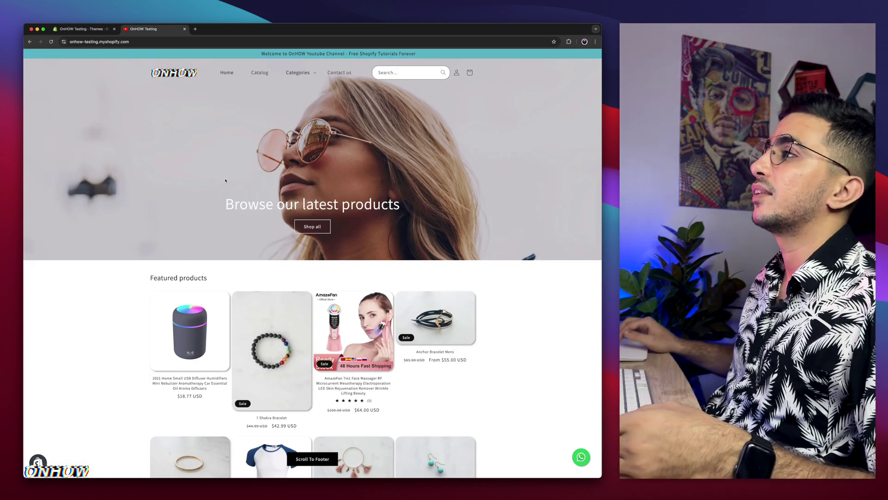
{"action": "scroll", "coordinate": [245, 83], "scroll_direction": "up", "scroll_amount": 5}
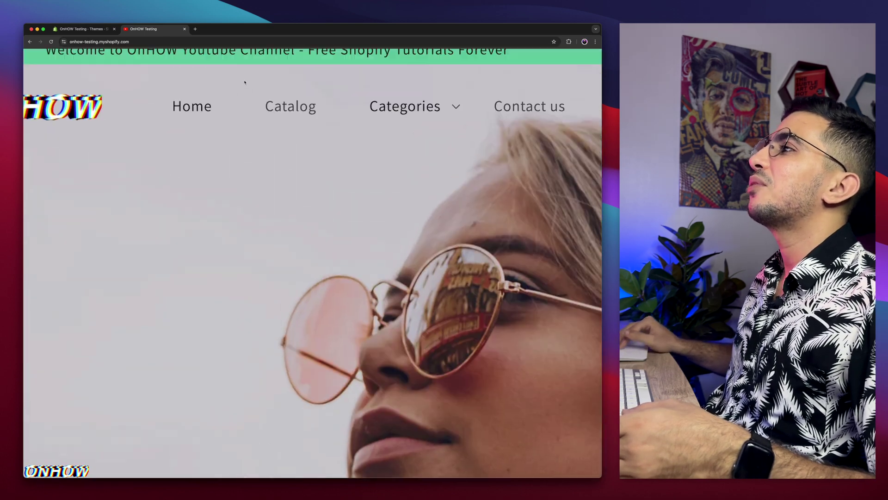
{"action": "scroll", "coordinate": [244, 82], "scroll_direction": "up", "scroll_amount": 1}
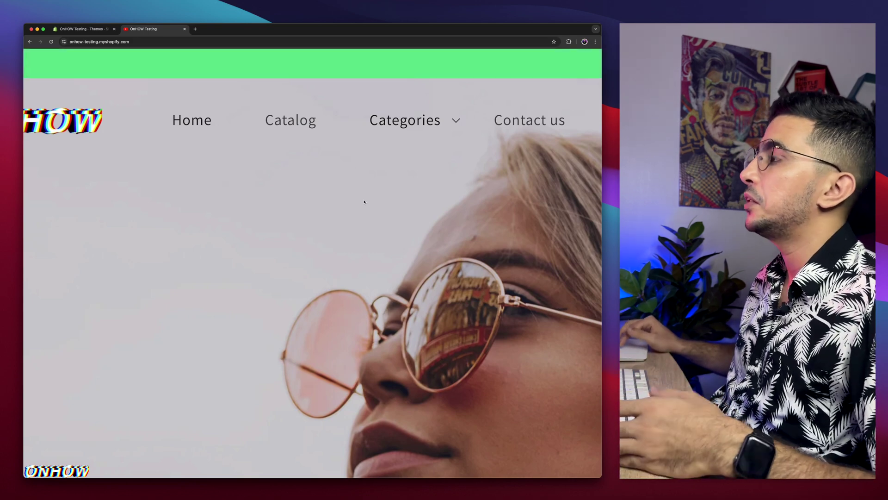
{"action": "left_click", "coordinate": [405, 121]}
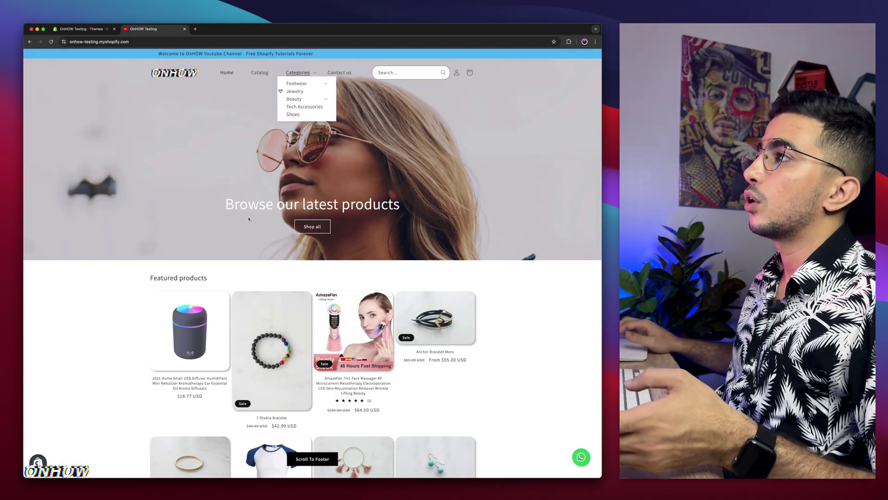
{"action": "left_click", "coordinate": [249, 219]}
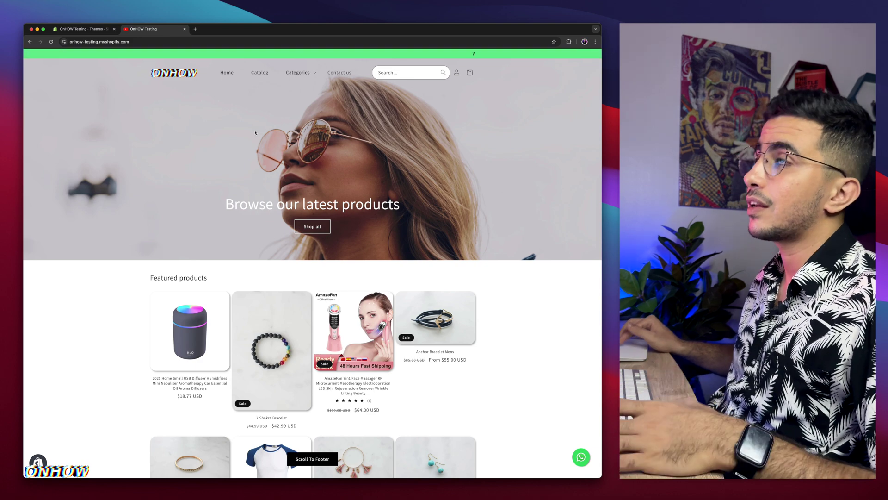
{"action": "left_click", "coordinate": [94, 32]}
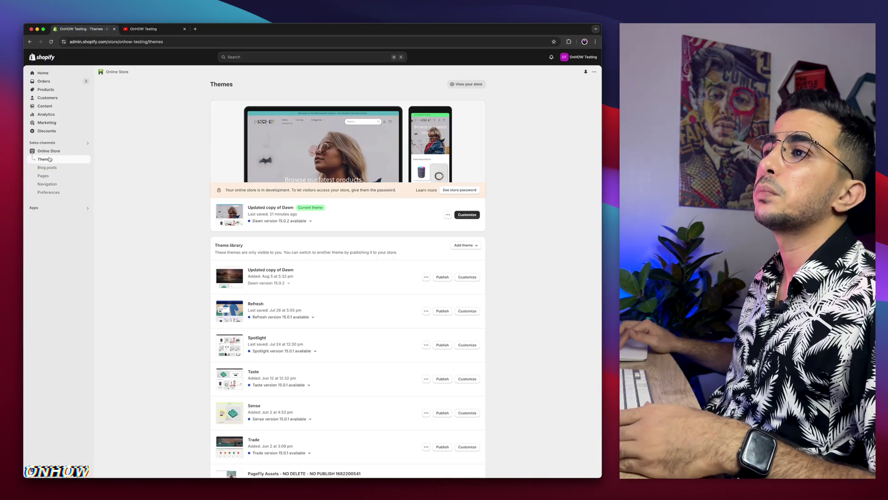
- Open Edit code for the current Updated copy of Dawn theme and focus the file filter
{"action": "left_click", "coordinate": [451, 215]}
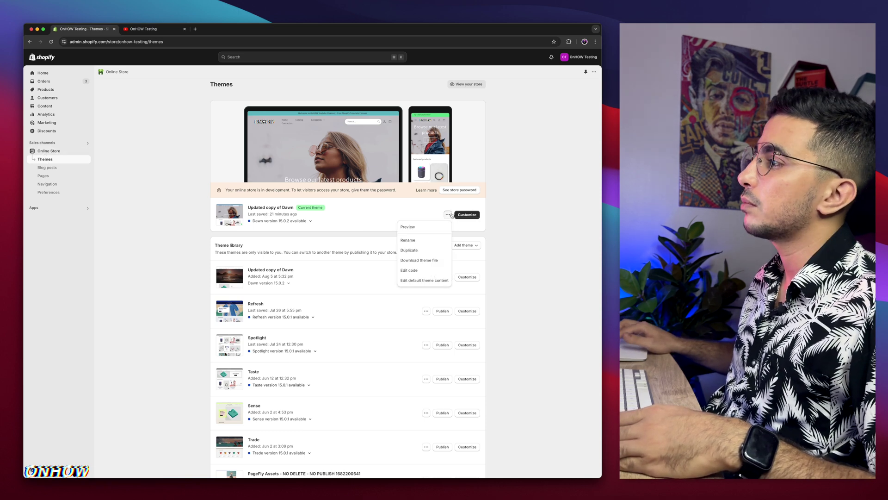
{"action": "left_click", "coordinate": [415, 271]}
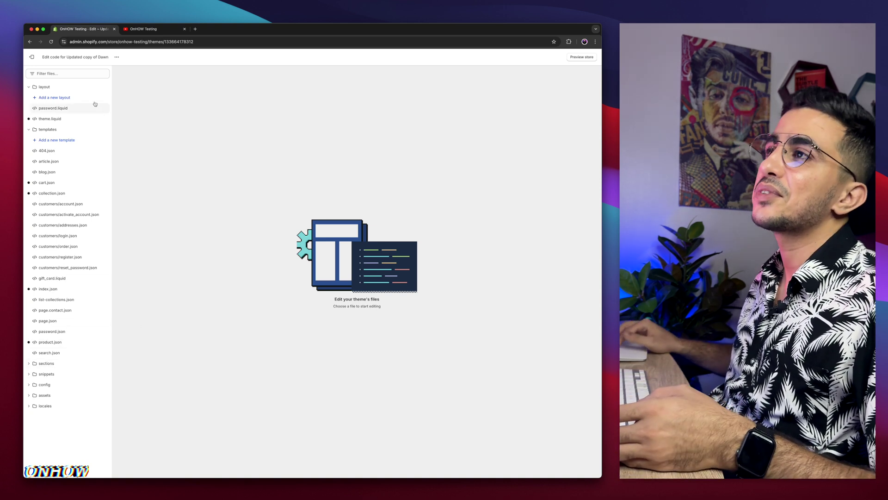
{"action": "left_click", "coordinate": [59, 74]}
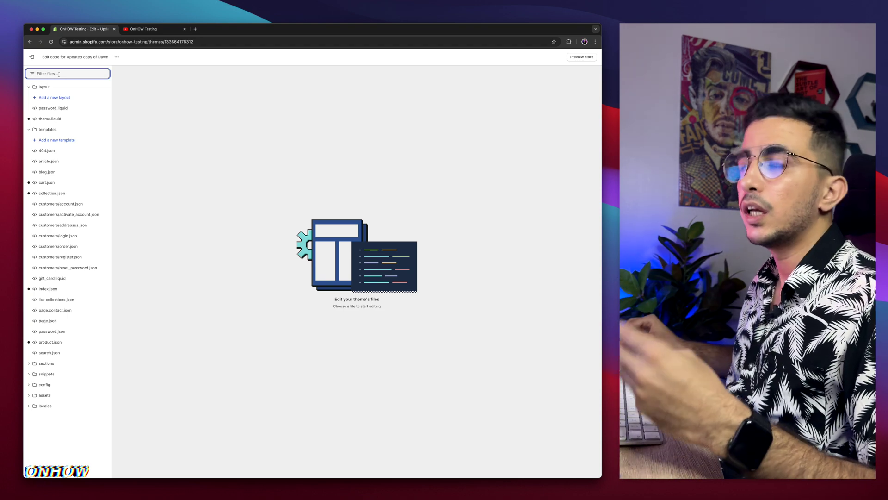
- Open assets/base.css and add a blank line 3796 after its final rule
{"action": "type", "text": "base"}
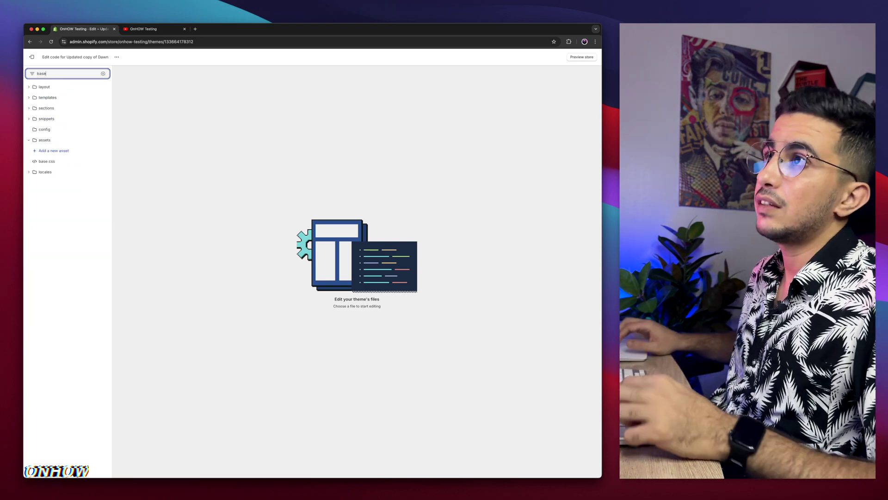
{"action": "left_click", "coordinate": [56, 163]}
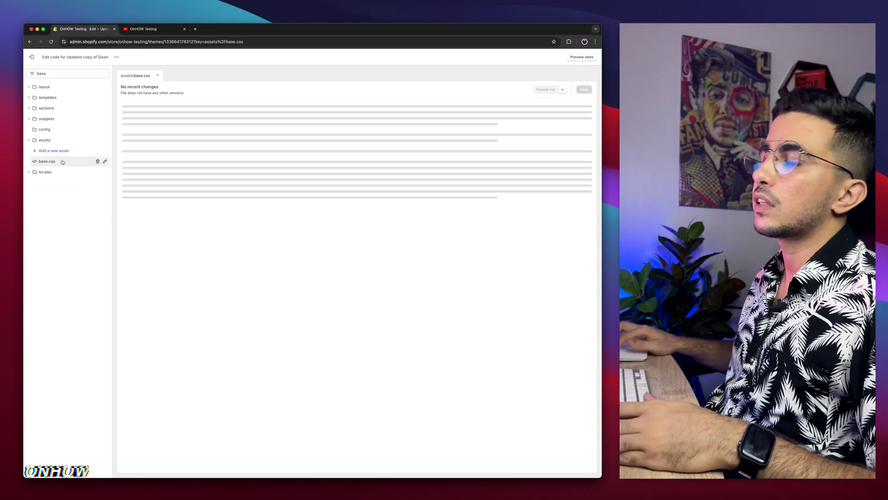
{"action": "scroll", "coordinate": [451, 228], "scroll_direction": "down", "scroll_amount": 20}
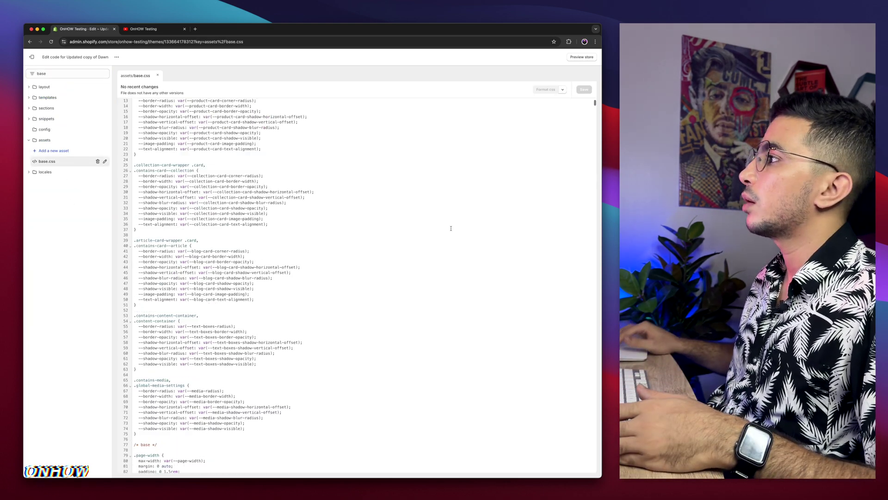
{"action": "scroll", "coordinate": [562, 152], "scroll_direction": "down", "scroll_amount": 6}
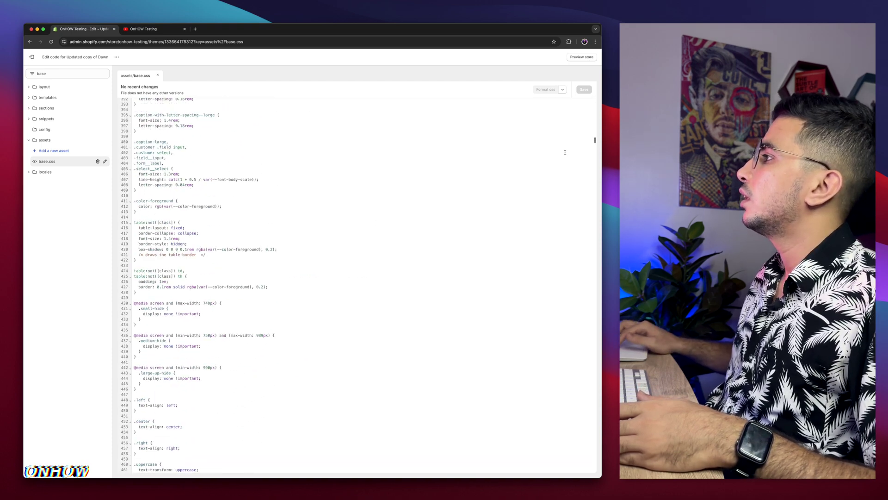
{"action": "left_click_drag", "start_coordinate": [595, 141], "coordinate": [594, 480]}
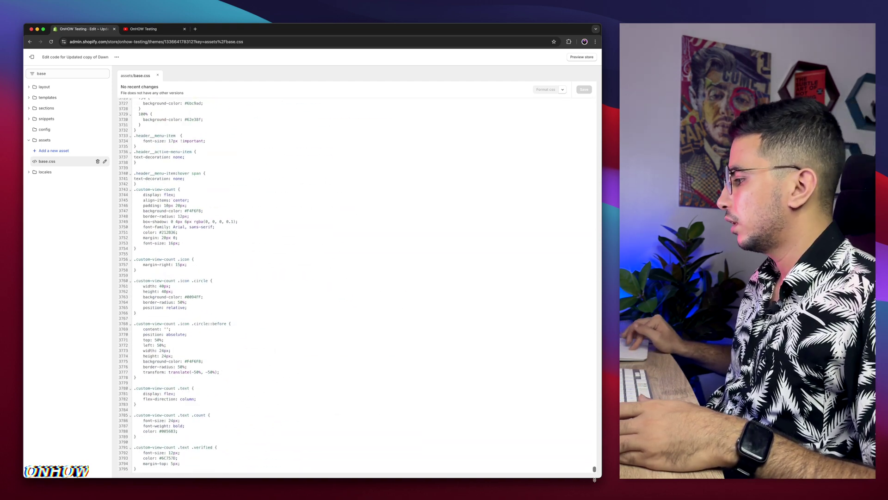
{"action": "left_click", "coordinate": [208, 466]}
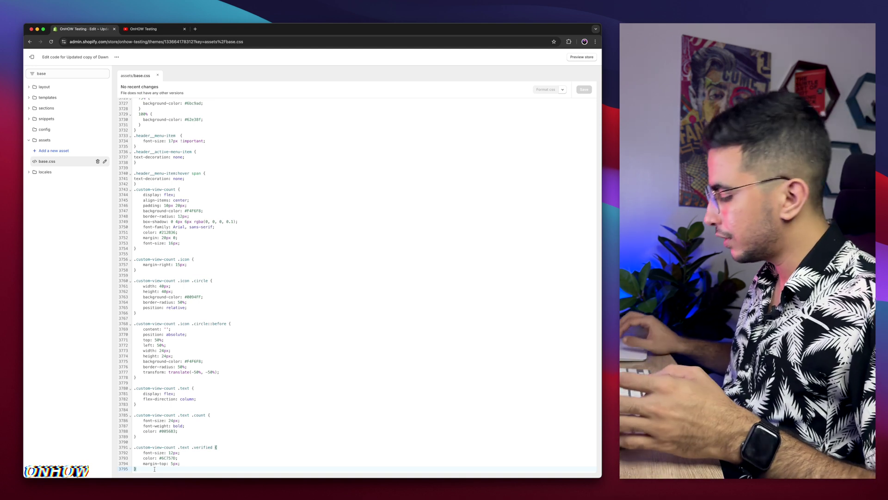
{"action": "key", "text": "Return"}
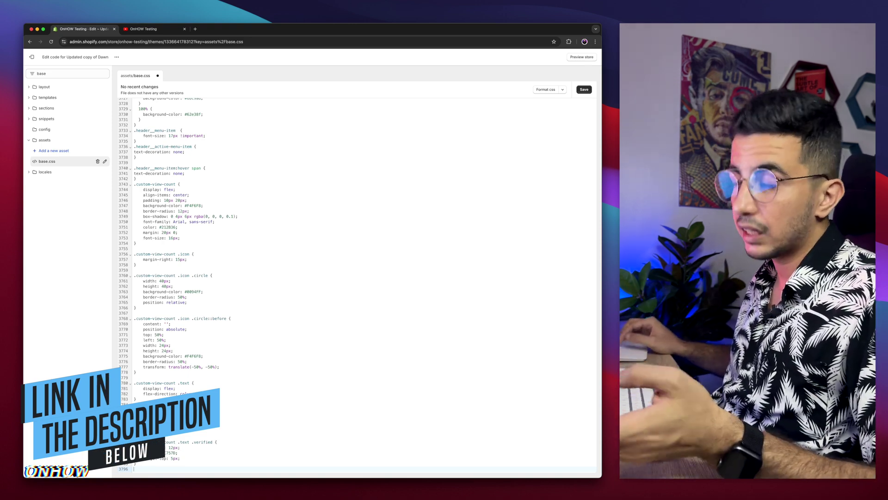
- Load the 'specific menu bold' Pastebin paste and copy its three-line #HeaderMenu rule
{"action": "left_click", "coordinate": [195, 29]}
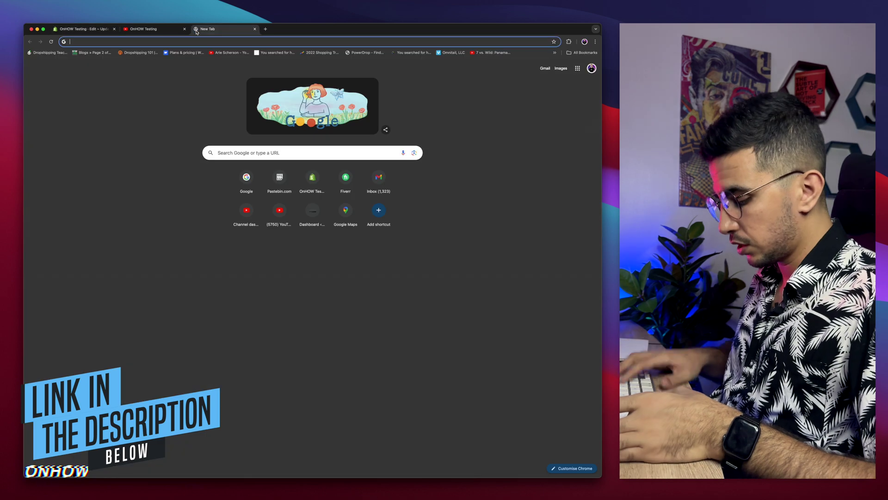
{"action": "type", "text": "https://pastebin.com/eBFQemnd"}
{"action": "key", "text": "Return"}
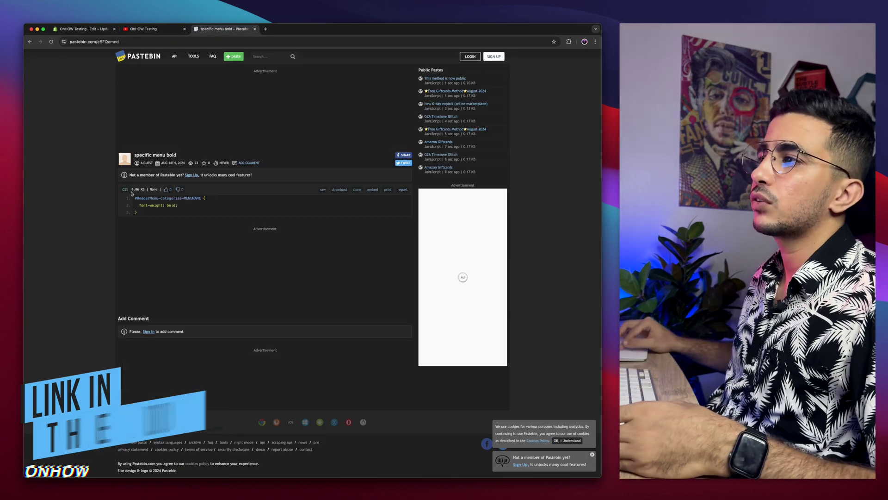
{"action": "key", "text": "super+equal"}
{"action": "key", "text": "super+equal"}
{"action": "key", "text": "super+equal"}
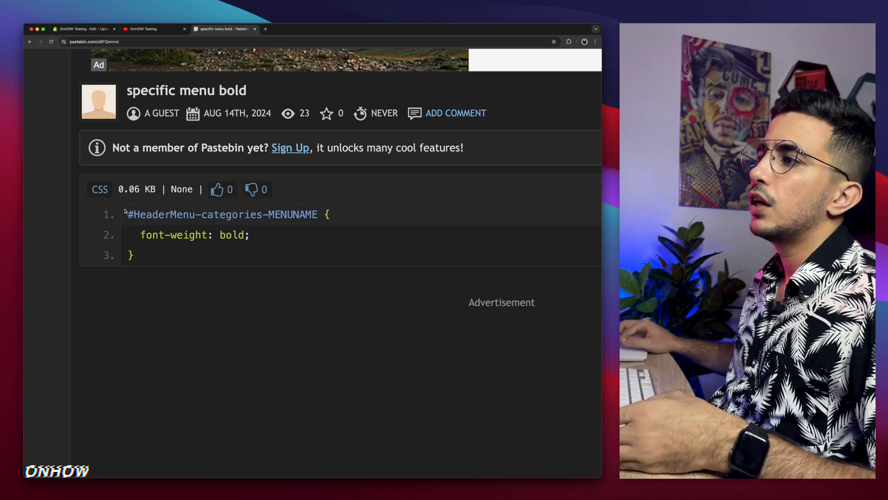
{"action": "left_click_drag", "start_coordinate": [128, 214], "coordinate": [168, 262]}
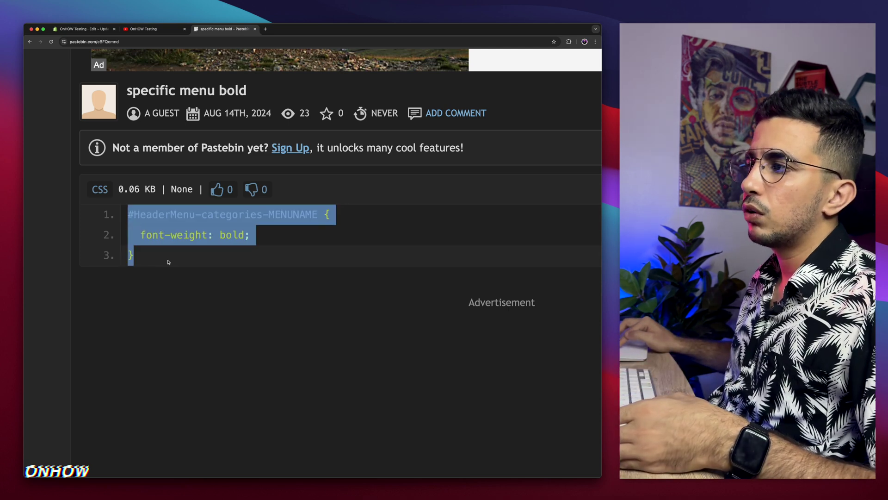
{"action": "right_click", "coordinate": [178, 211]}
{"action": "left_click", "coordinate": [199, 232]}
{"action": "key", "text": "super+0"}
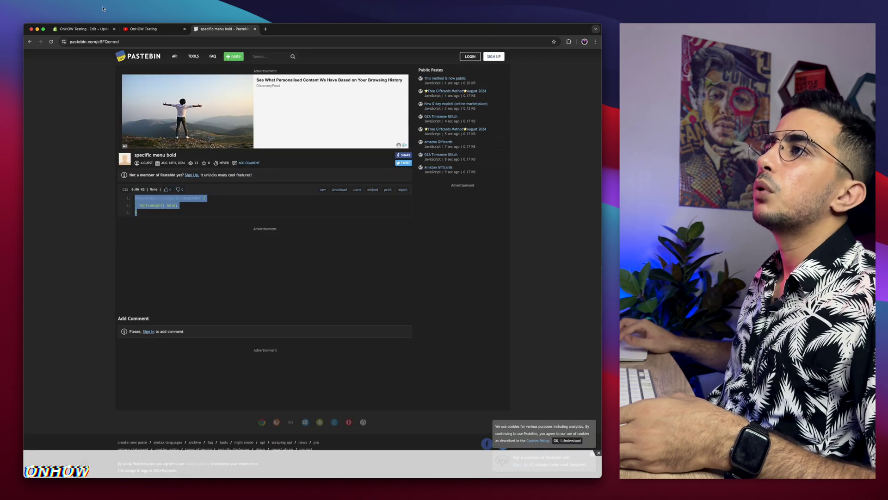
{"action": "left_click", "coordinate": [82, 28]}
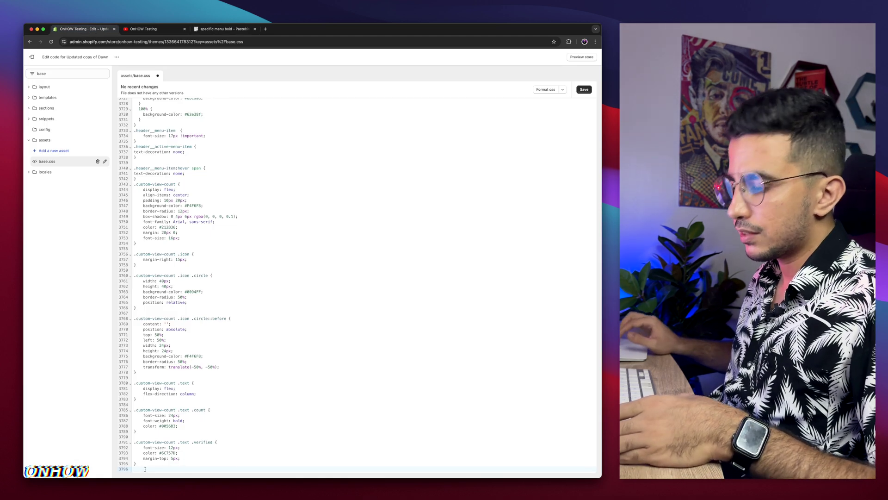
- Paste the bold #HeaderMenu-categories-MENUNAME rule onto lines 3796–3798 and select MENUNAME
{"action": "key", "text": "super+v"}
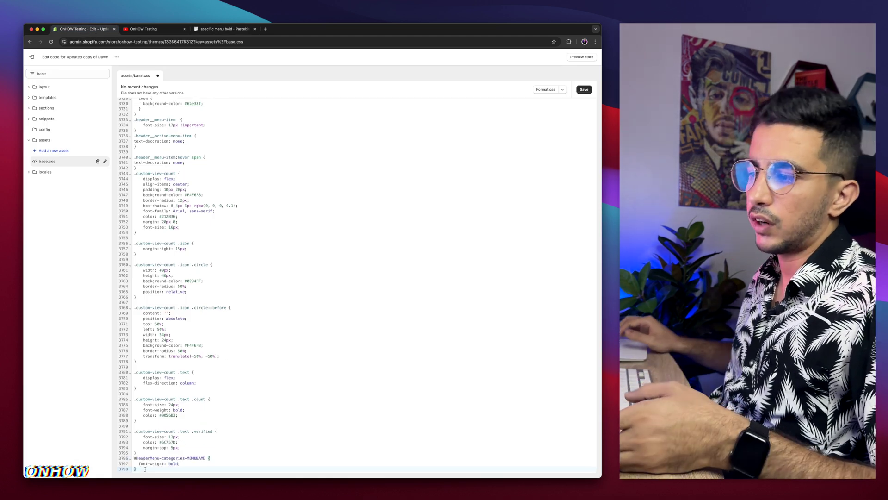
{"action": "scroll", "coordinate": [158, 466], "scroll_direction": "up", "scroll_amount": 5}
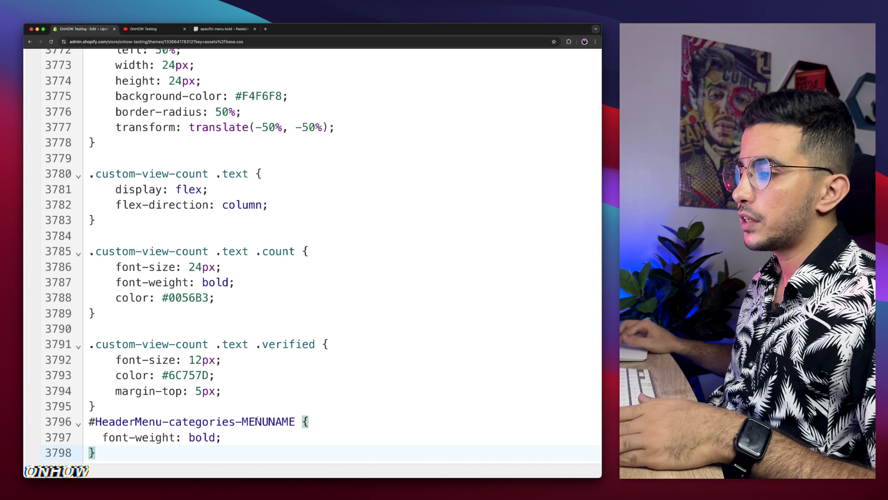
{"action": "left_click_drag", "start_coordinate": [241, 421], "coordinate": [289, 421]}
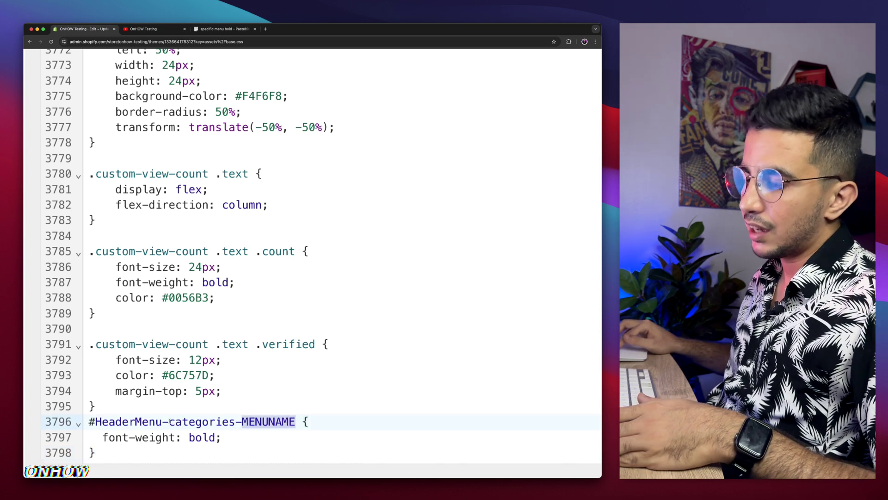
{"action": "left_click_drag", "start_coordinate": [169, 421], "coordinate": [235, 424]}
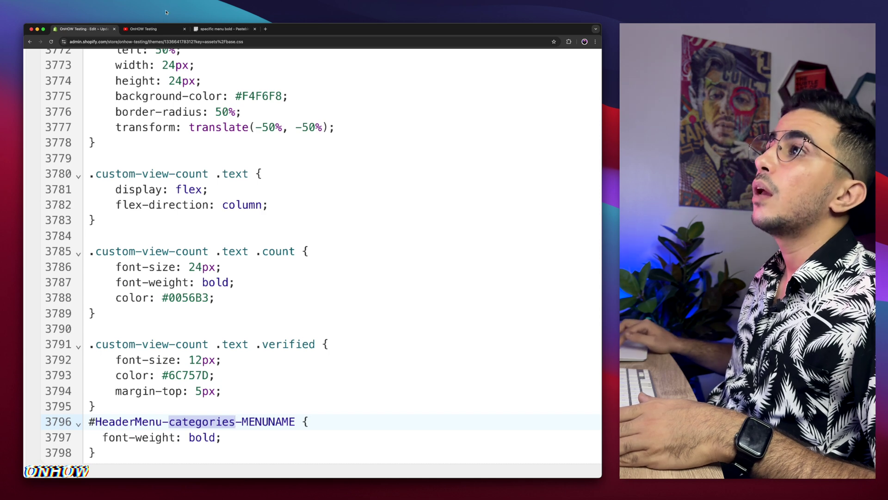
{"action": "left_click", "coordinate": [158, 29]}
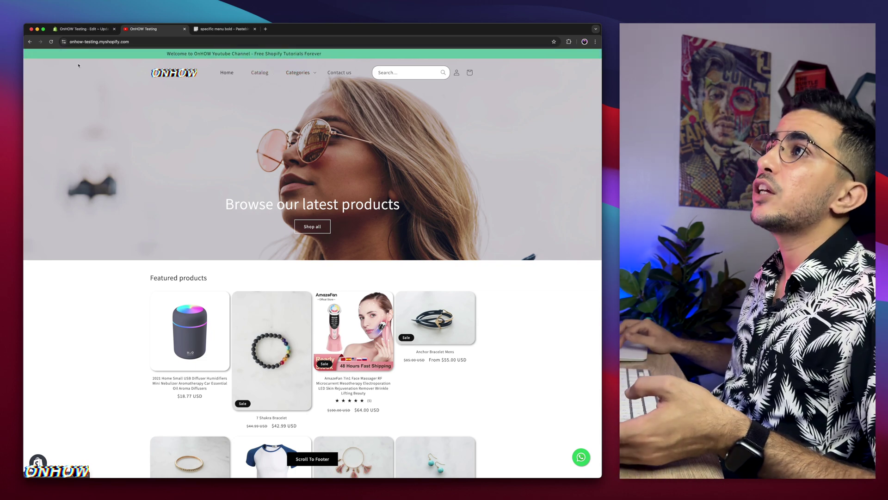
{"action": "left_click", "coordinate": [81, 29]}
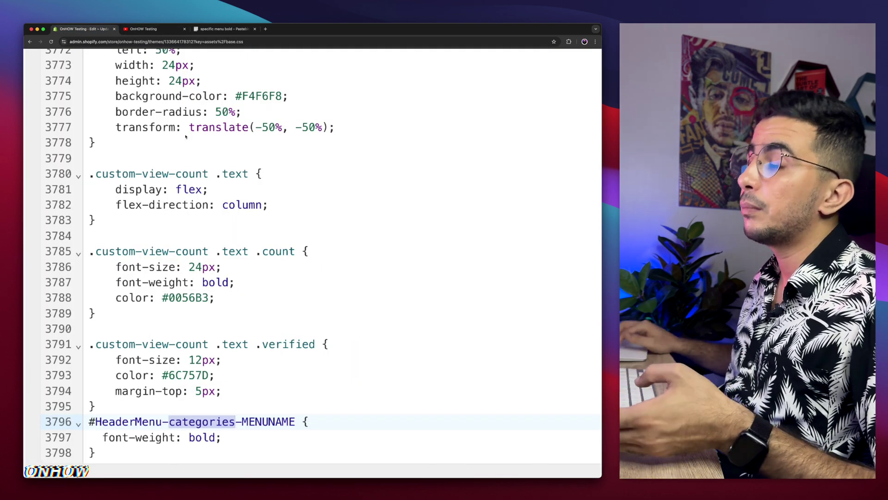
{"action": "left_click", "coordinate": [160, 29]}
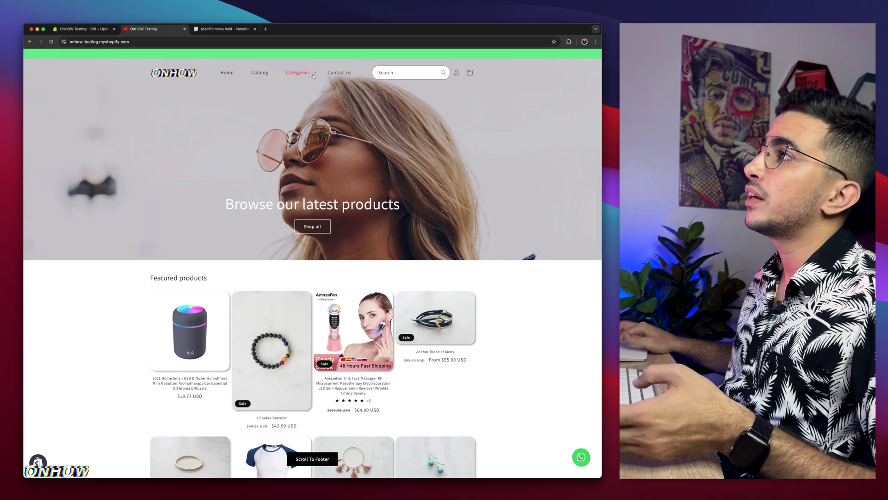
{"action": "left_click", "coordinate": [313, 75]}
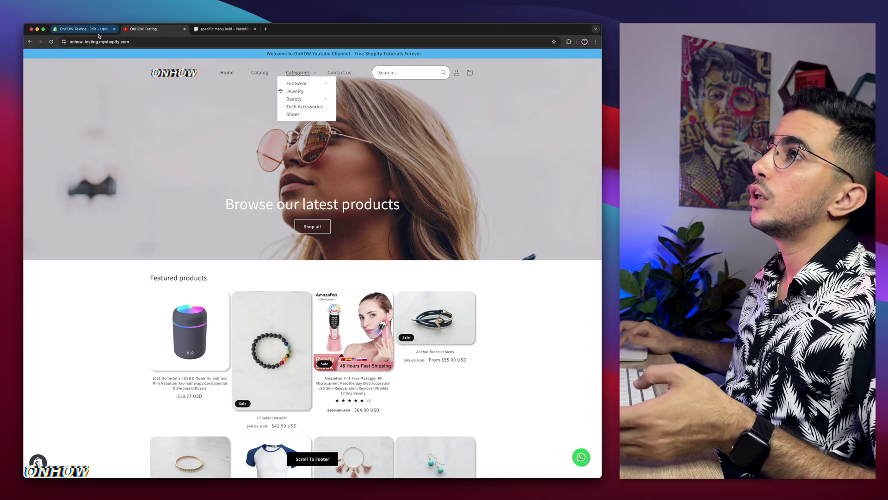
{"action": "left_click", "coordinate": [98, 34]}
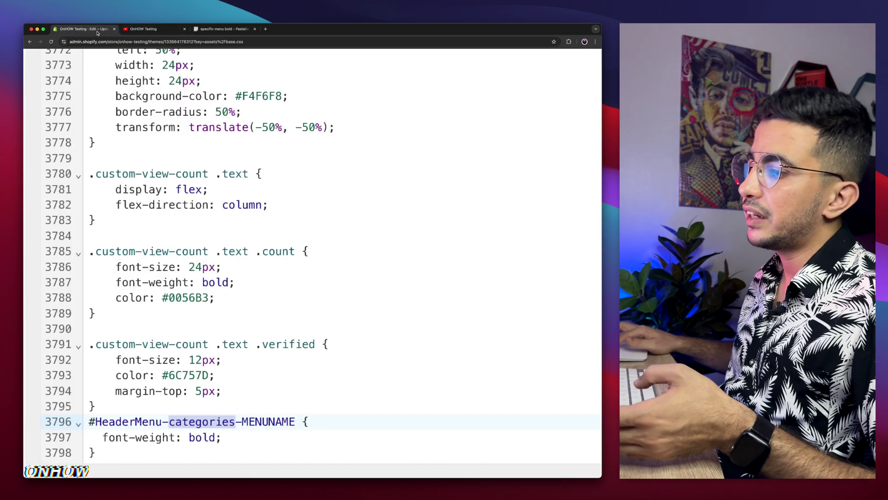
{"action": "left_click", "coordinate": [182, 422]}
{"action": "left_click", "coordinate": [153, 29]}
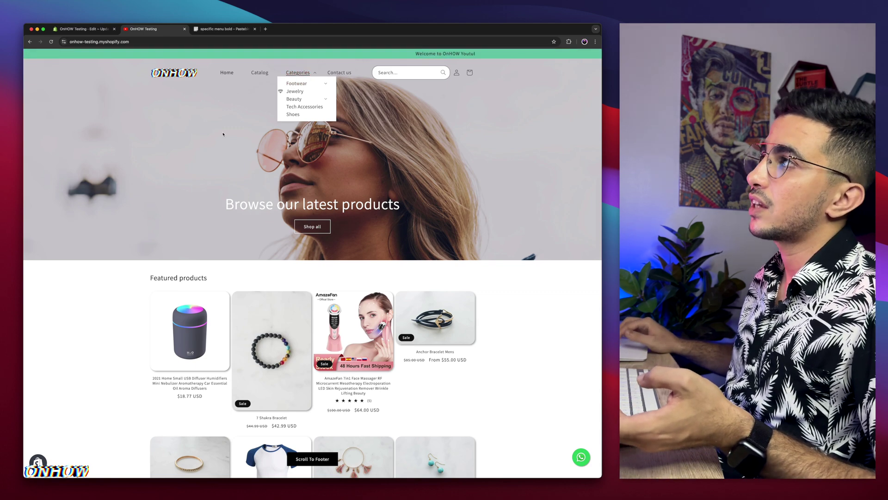
{"action": "left_click", "coordinate": [83, 29]}
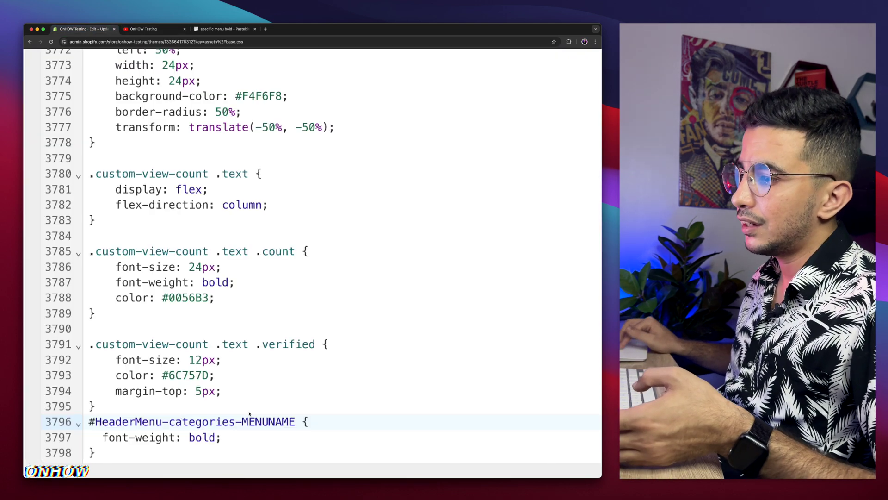
{"action": "left_click_drag", "start_coordinate": [241, 421], "coordinate": [295, 422]}
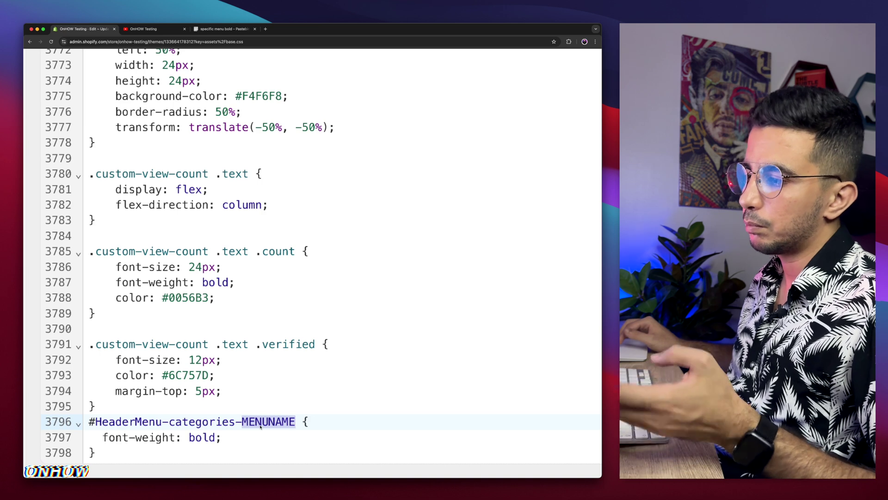
{"action": "key", "text": "ctrl+Tab"}
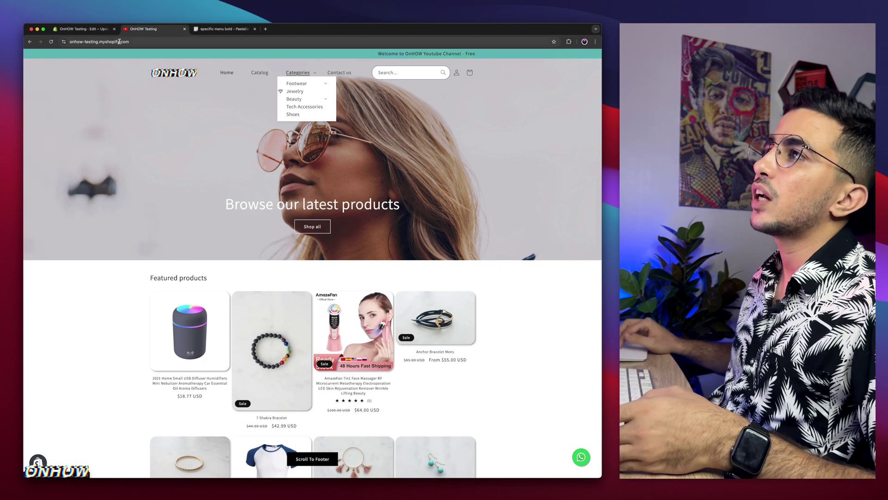
{"action": "left_click", "coordinate": [97, 30]}
- Replace MENUNAME with shoes so the rule targets #HeaderMenu-categories-shoes, and save base.css
{"action": "left_click", "coordinate": [255, 420]}
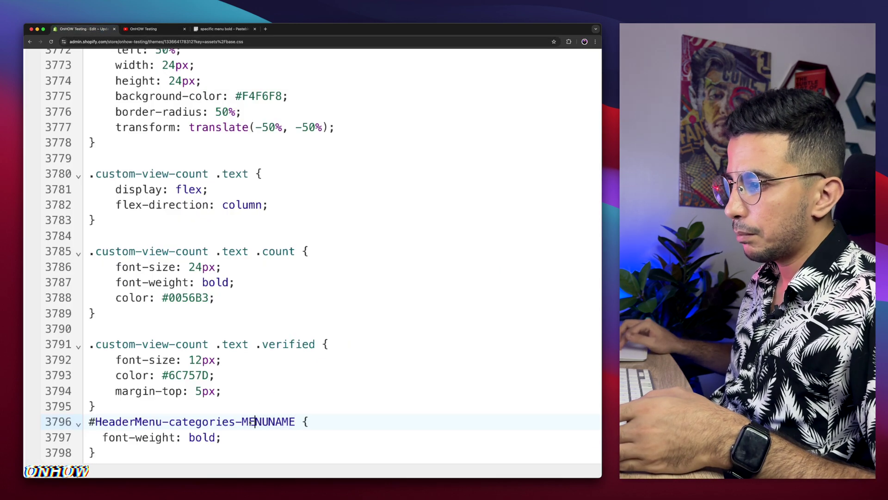
{"action": "left_click_drag", "start_coordinate": [241, 421], "coordinate": [295, 426]}
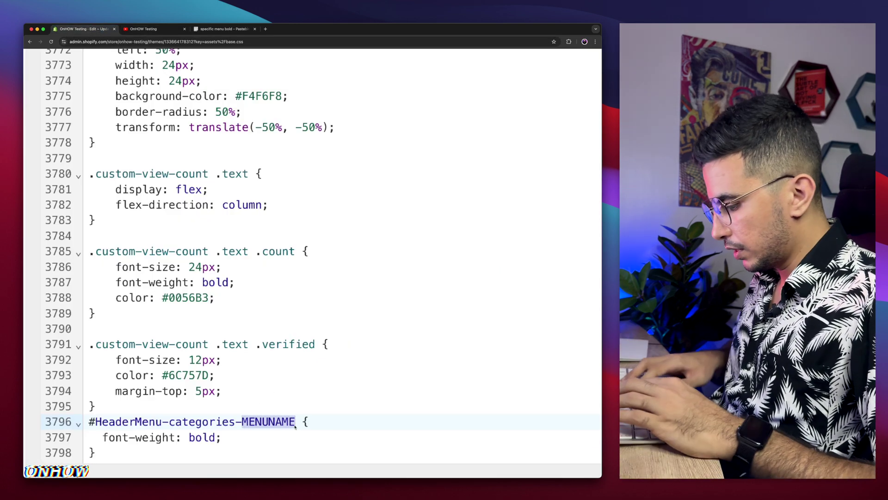
{"action": "type", "text": "shoes"}
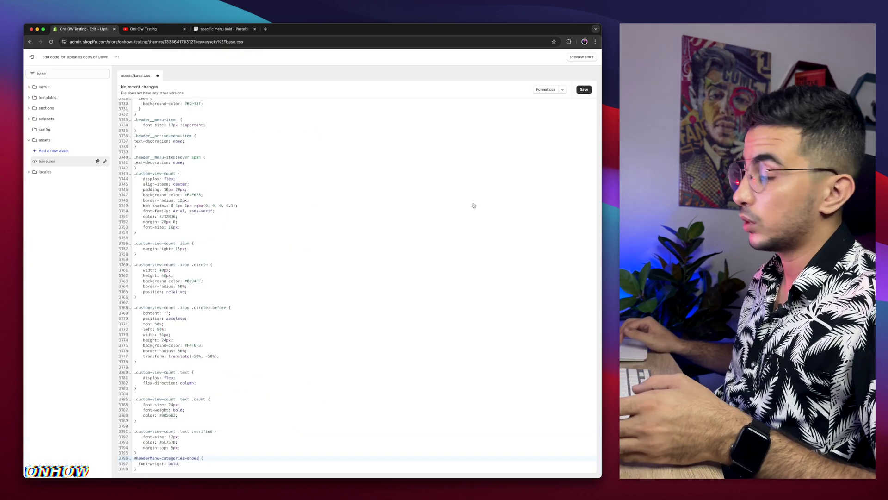
{"action": "key", "text": "super+s"}
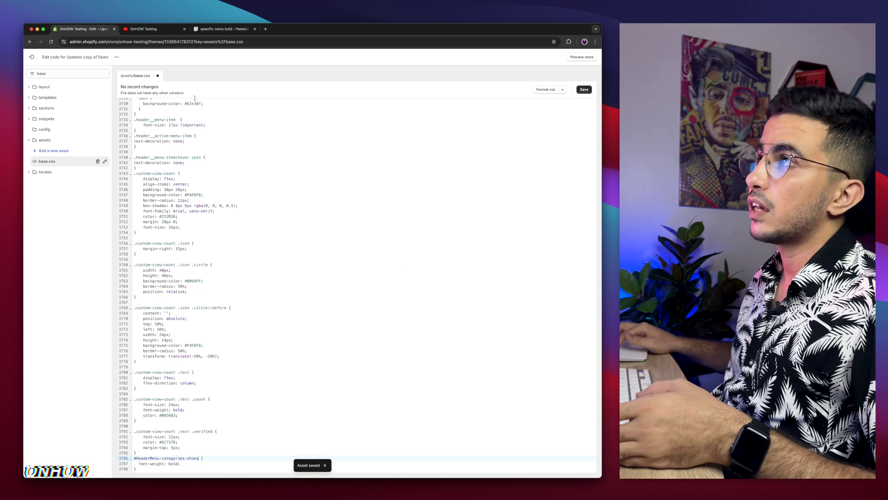
{"action": "left_click", "coordinate": [155, 30]}
- Reload the storefront and check that Shoes shows bold in the Categories dropdown
{"action": "left_click", "coordinate": [160, 42]}
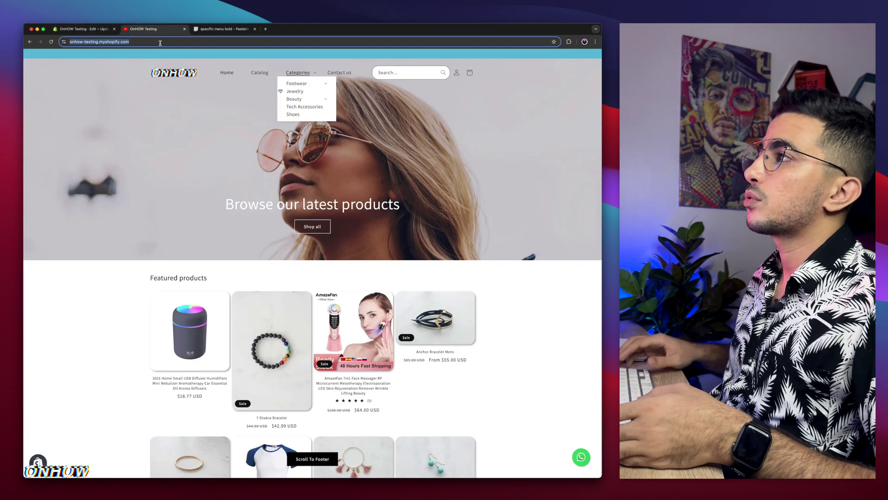
{"action": "key", "text": "Return"}
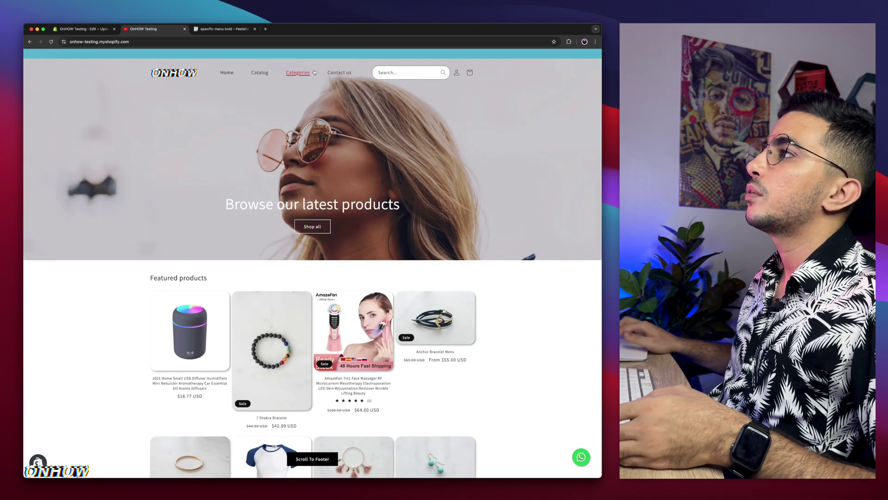
{"action": "left_click", "coordinate": [315, 72]}
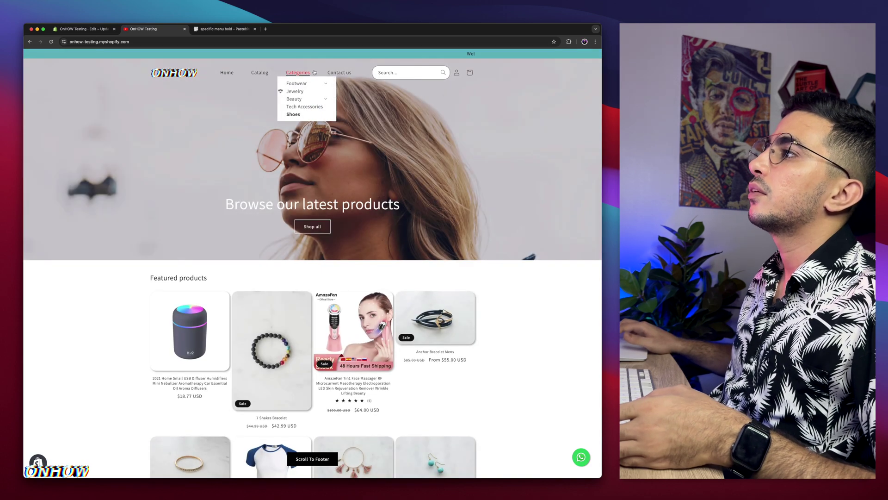
{"action": "scroll", "coordinate": [295, 119], "scroll_direction": "up", "scroll_amount": 5}
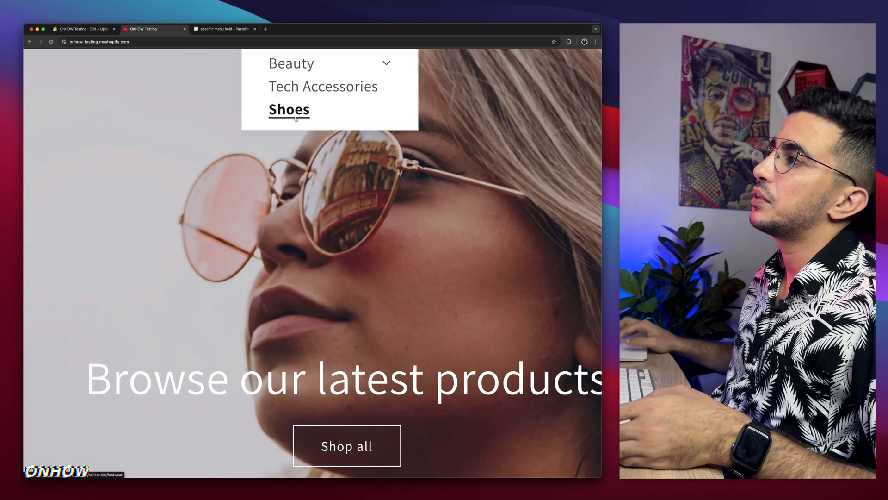
{"action": "scroll", "coordinate": [287, 117], "scroll_direction": "down", "scroll_amount": 5}
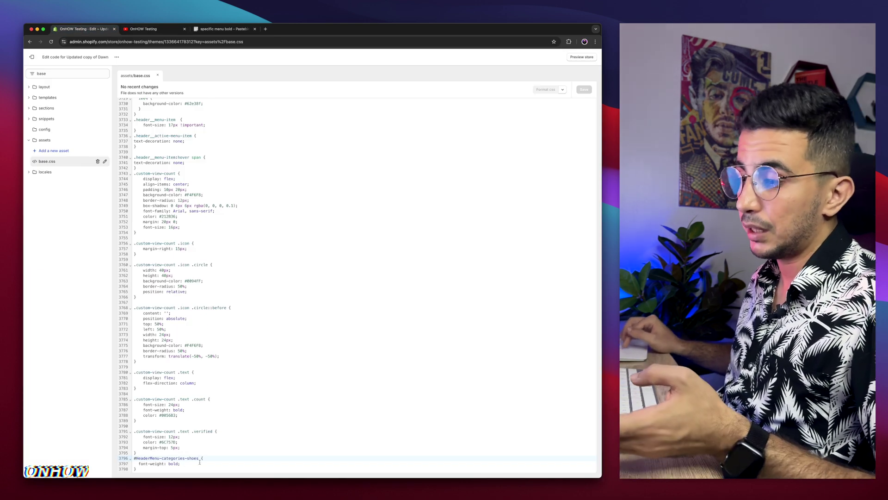
{"action": "left_click", "coordinate": [153, 29]}
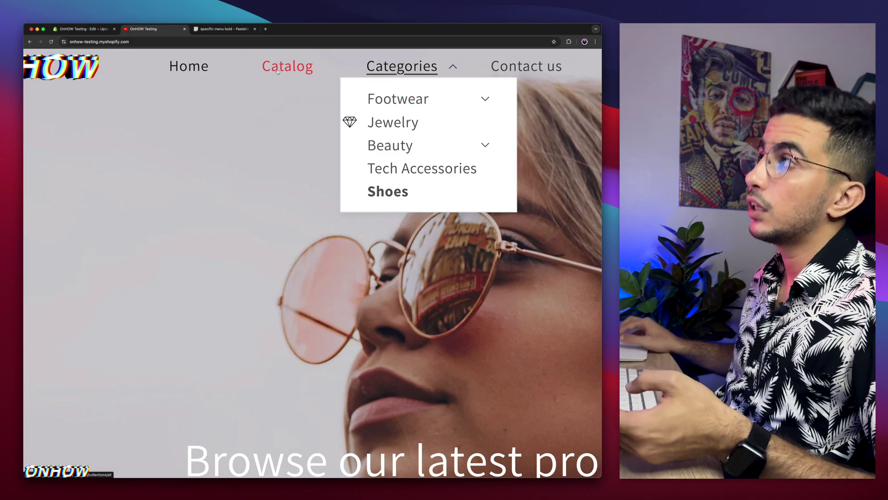
{"action": "scroll", "coordinate": [259, 116], "scroll_direction": "up", "scroll_amount": 2}
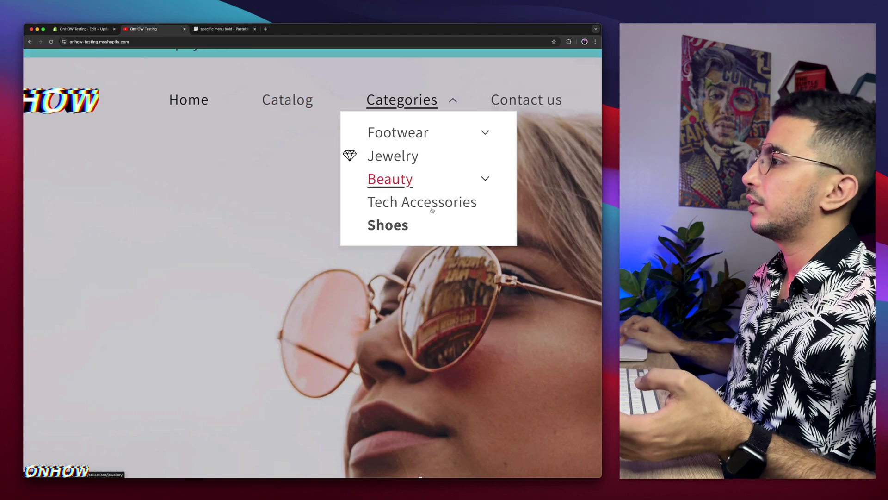
{"action": "key", "text": "super+0"}
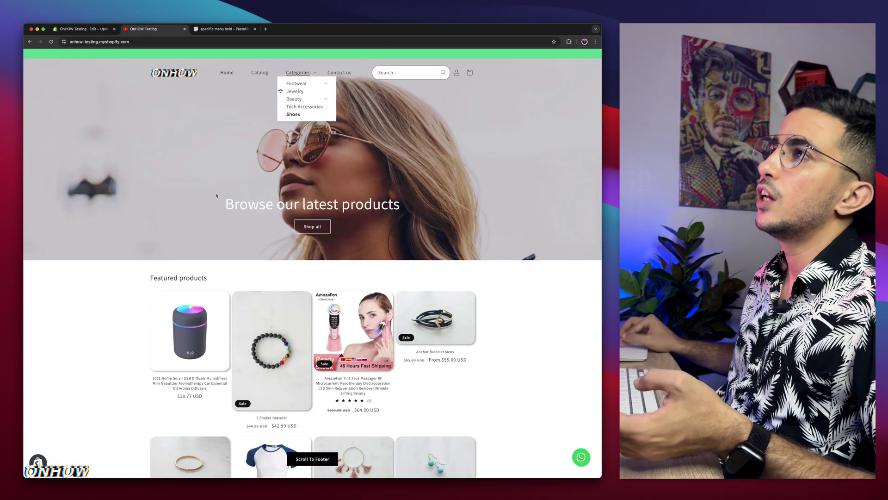
{"action": "left_click", "coordinate": [84, 29]}
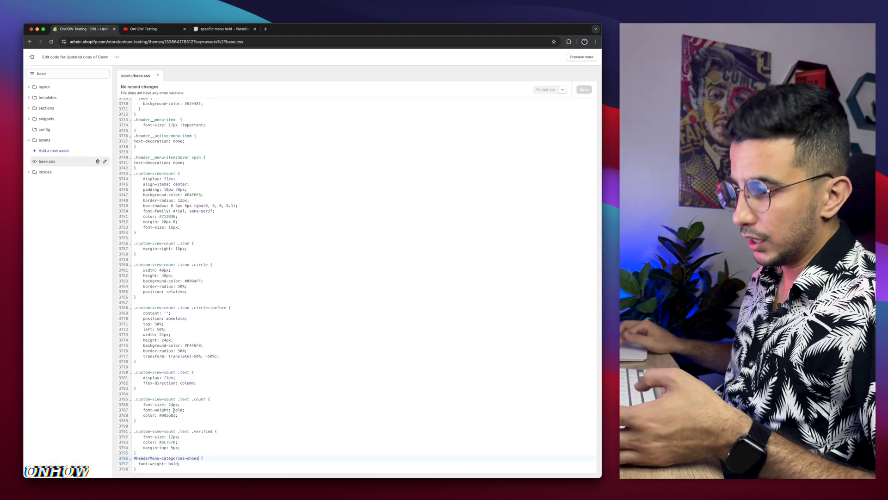
- Replace categories-shoes with catalog so the bold rule targets #HeaderMenu-catalog
{"action": "key", "text": "super+equal"}
{"action": "key", "text": "super+equal"}
{"action": "key", "text": "super+equal"}
{"action": "key", "text": "super+equal"}
{"action": "key", "text": "super+equal"}
{"action": "key", "text": "super+equal"}
{"action": "key", "text": "super+equal"}
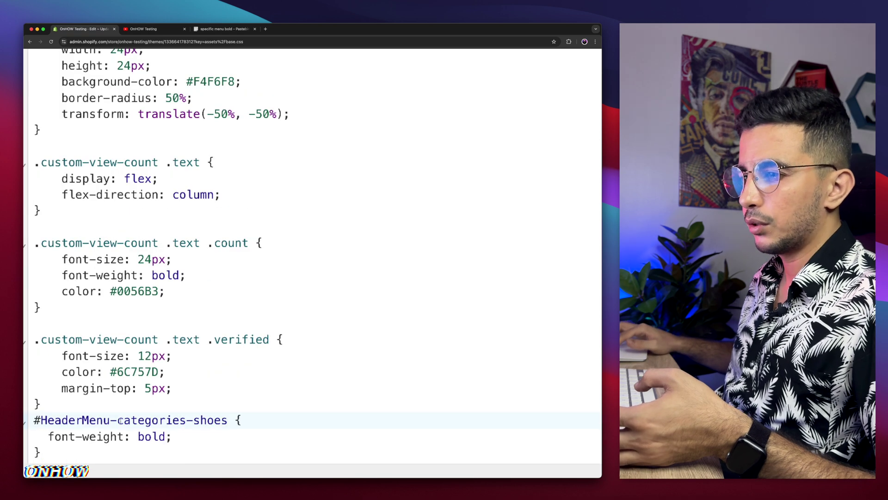
{"action": "left_click_drag", "start_coordinate": [117, 419], "coordinate": [228, 421]}
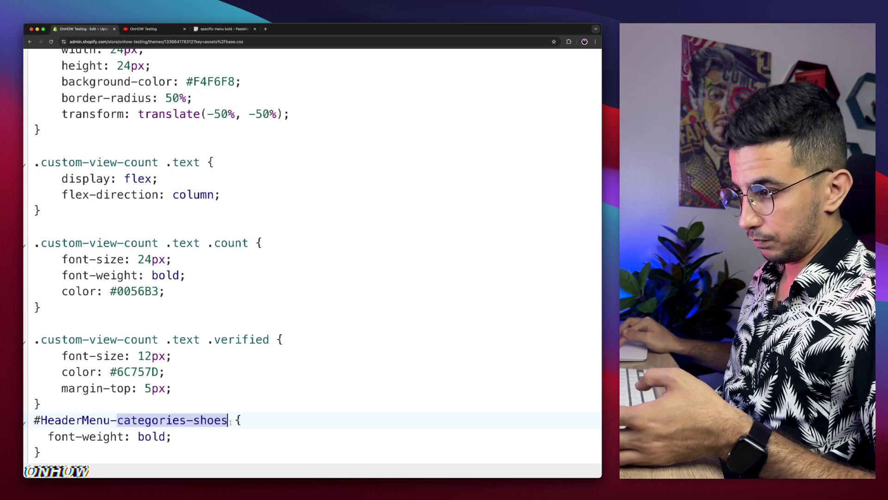
{"action": "key", "text": "BackSpace"}
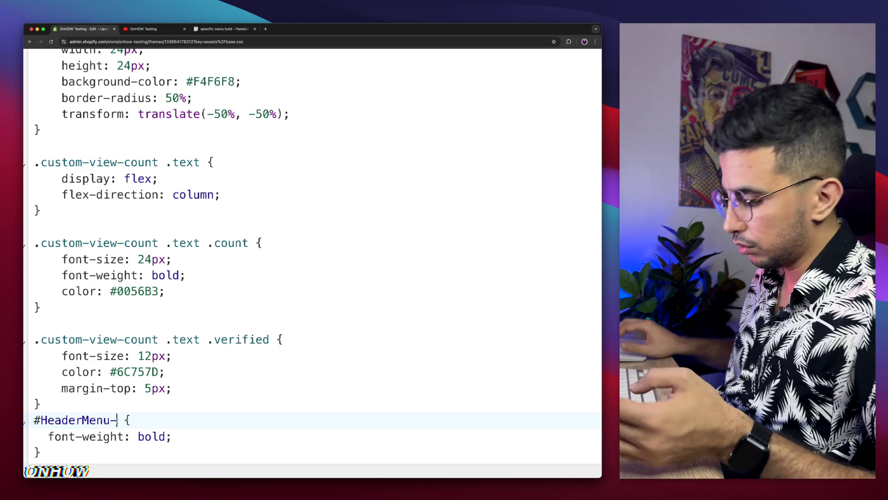
{"action": "type", "text": "catalo"}
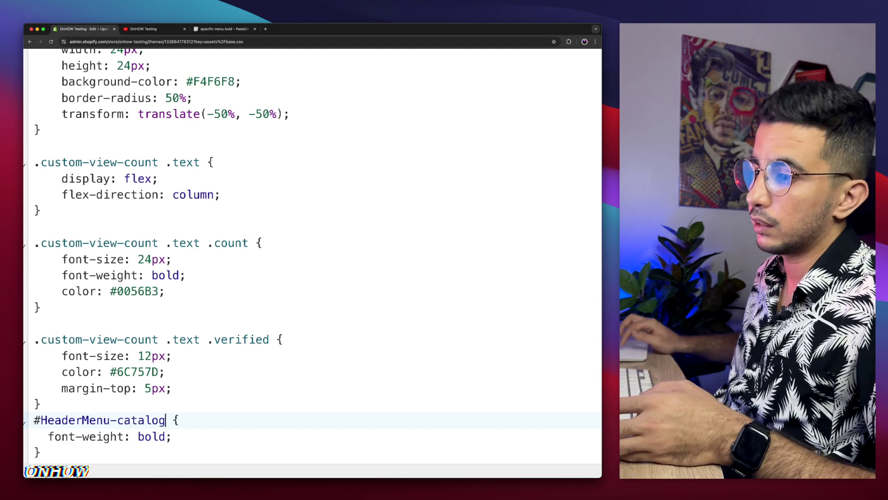
{"action": "type", "text": "g"}
{"action": "left_click", "coordinate": [152, 29]}
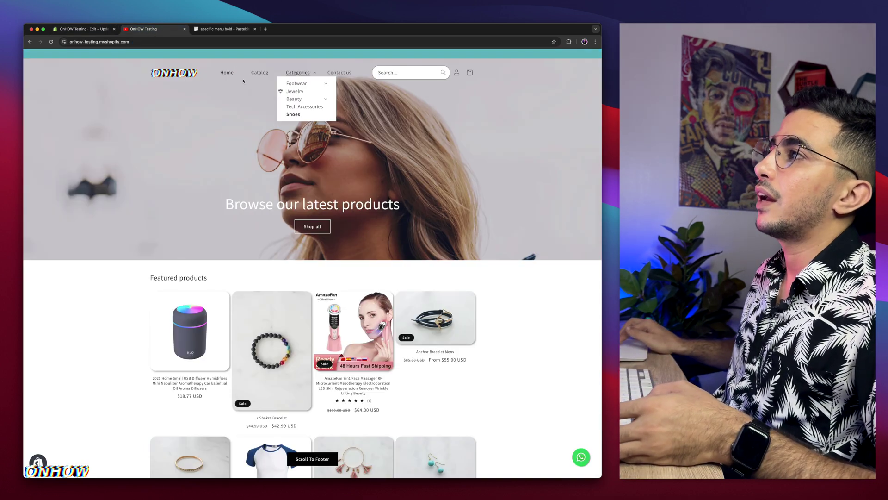
{"action": "left_click", "coordinate": [60, 29]}
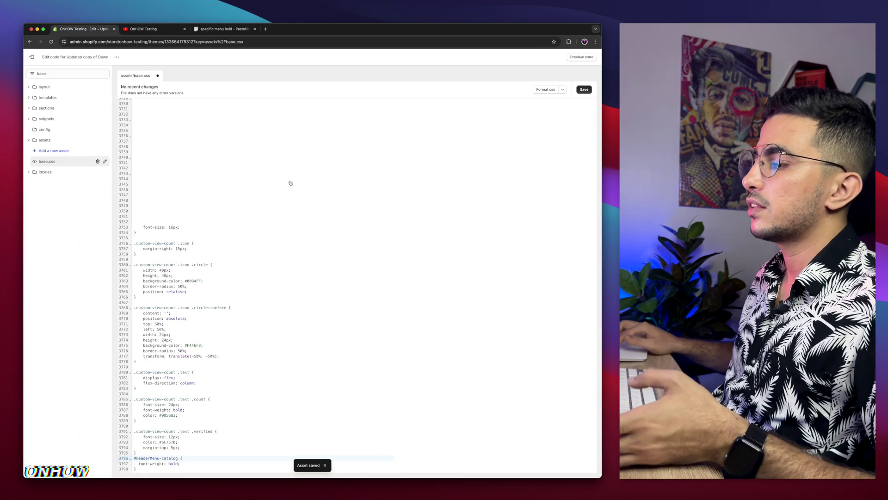
- Reload the storefront and confirm Catalog is bold in the header on the home page
{"action": "left_click", "coordinate": [162, 30]}
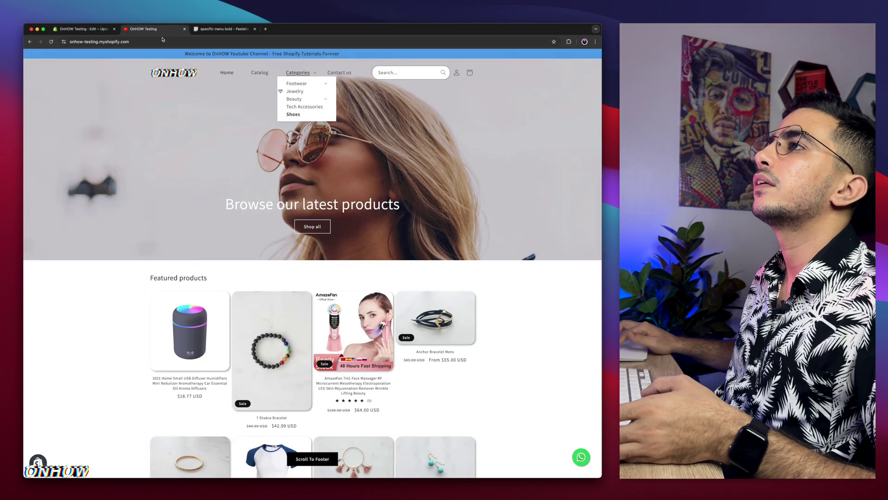
{"action": "key", "text": "super+r"}
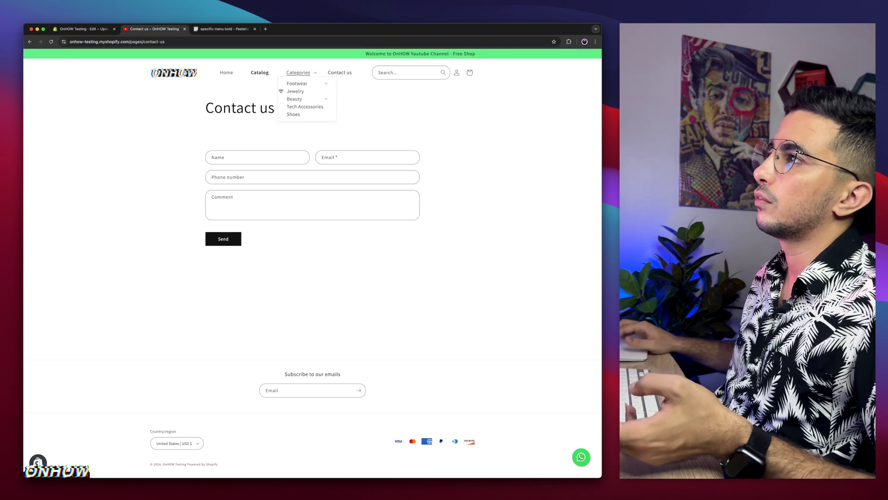
{"action": "left_click", "coordinate": [184, 73]}
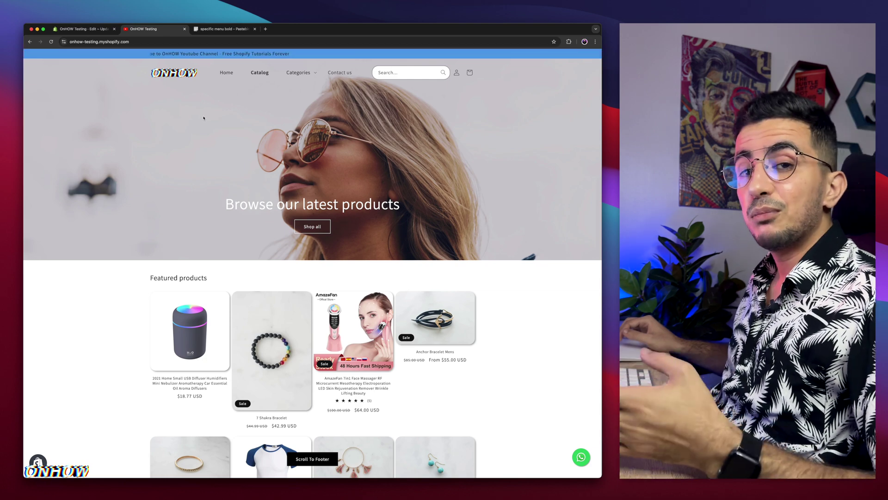